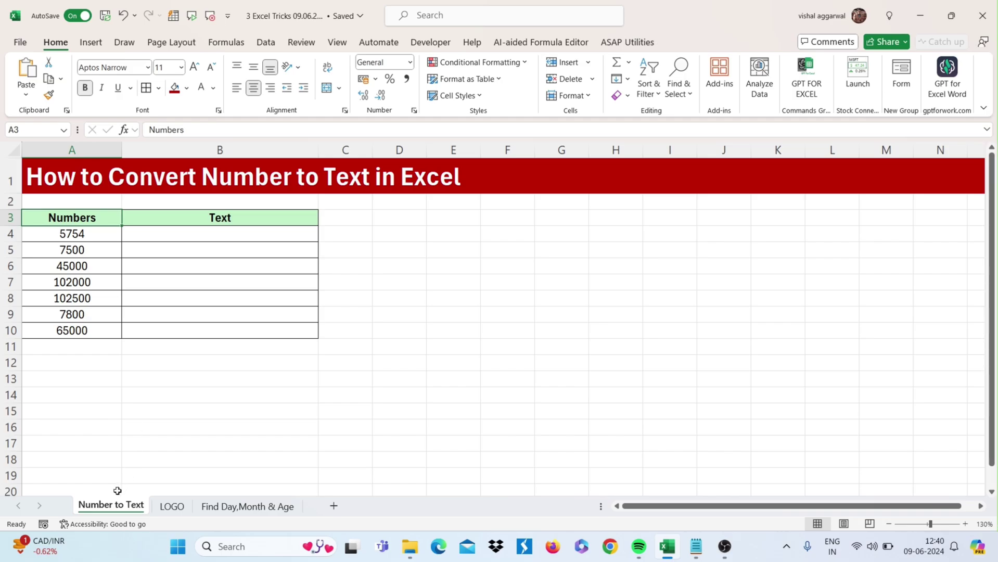
- Open the Number to Text sheet's code in the VBA editor and insert a new module
right_click(111, 505)
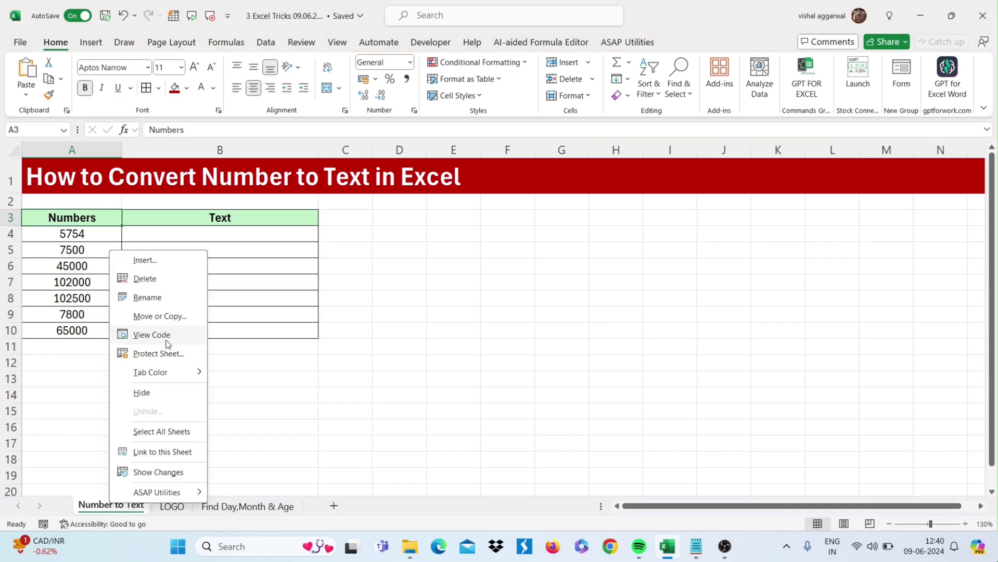
left_click(151, 334)
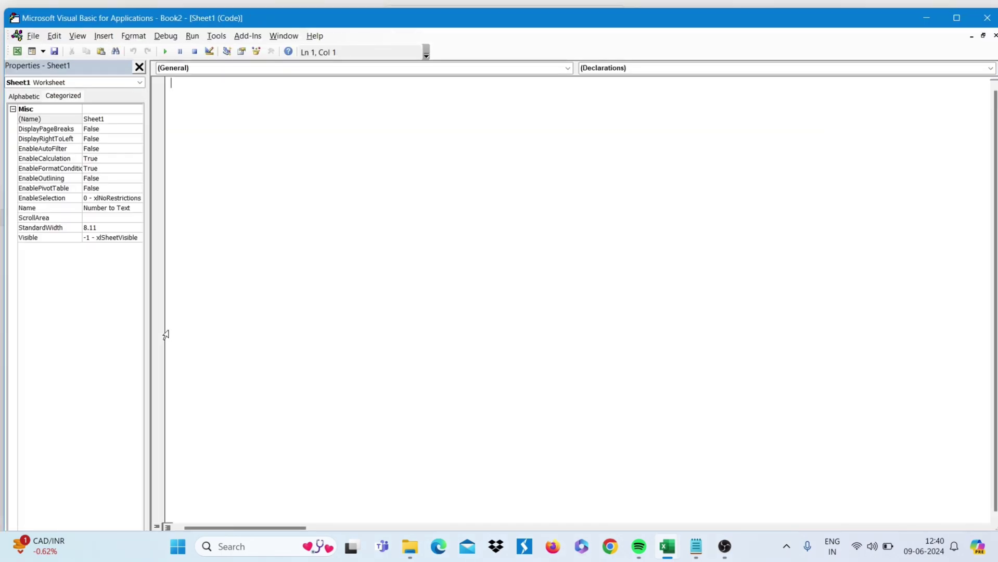
left_click(104, 36)
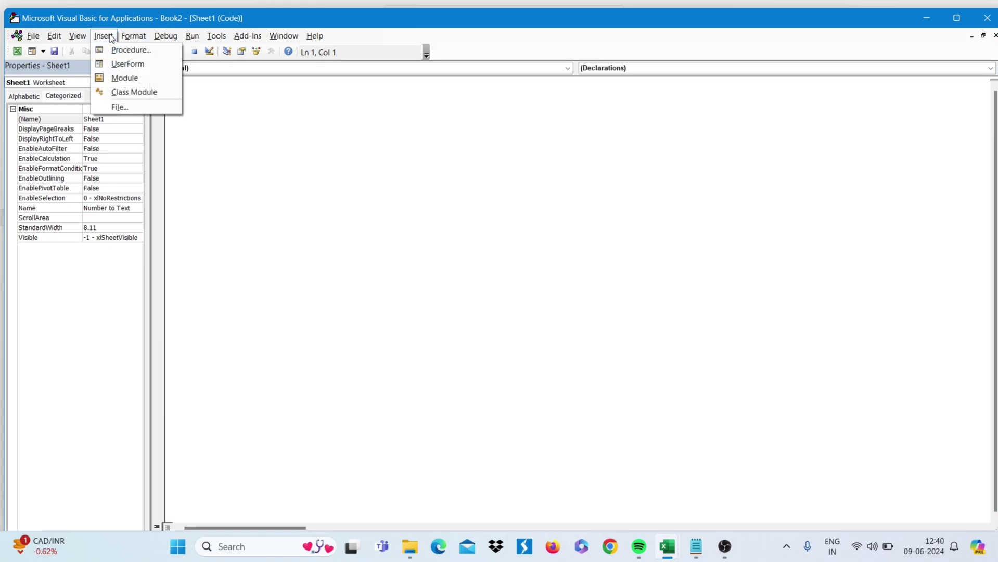
left_click(113, 83)
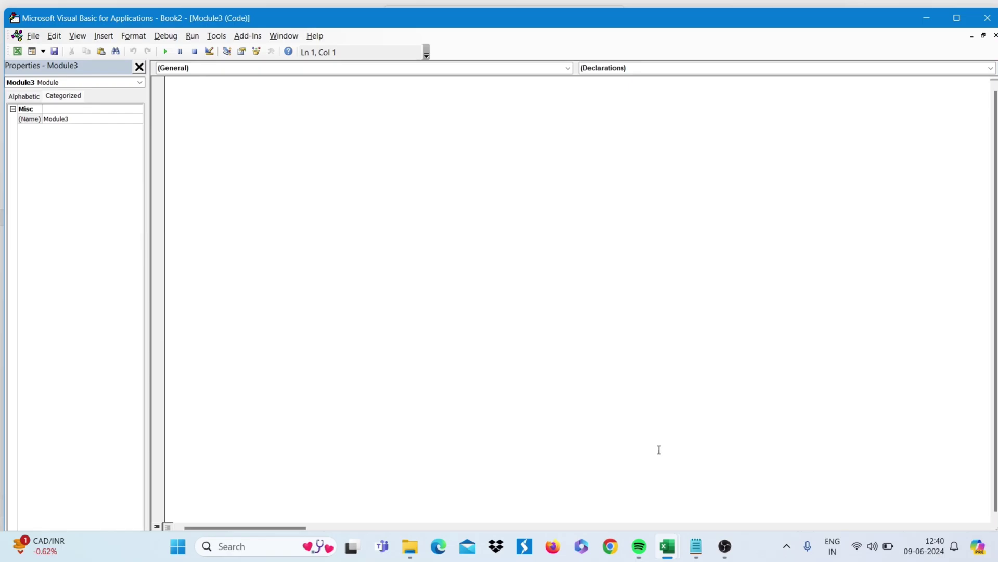
- Paste the number-to-words code from Notepad into Module3 and close the VBA editor
left_click(696, 547)
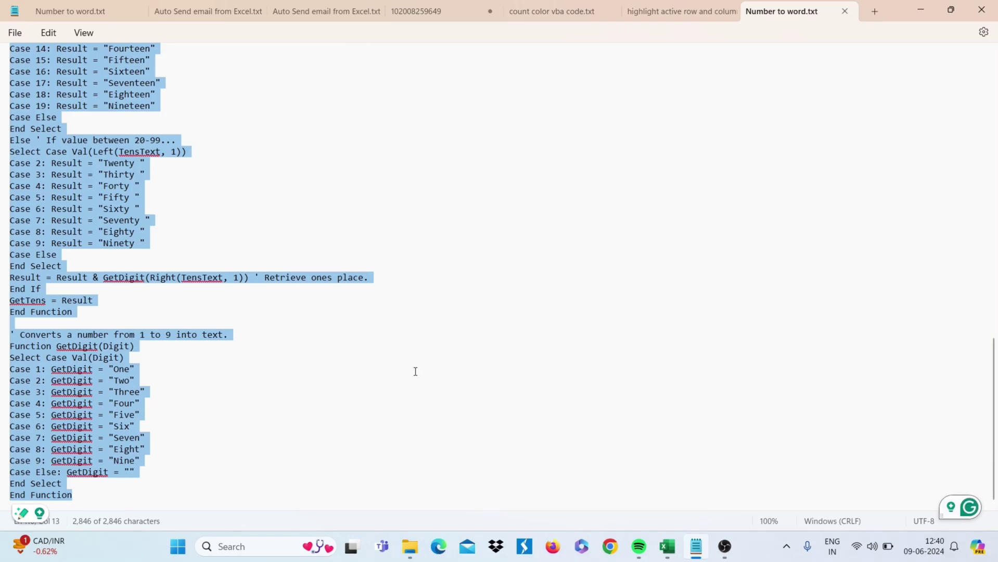
key("ctrl+c")
key("alt+Tab")
key("ctrl+v")
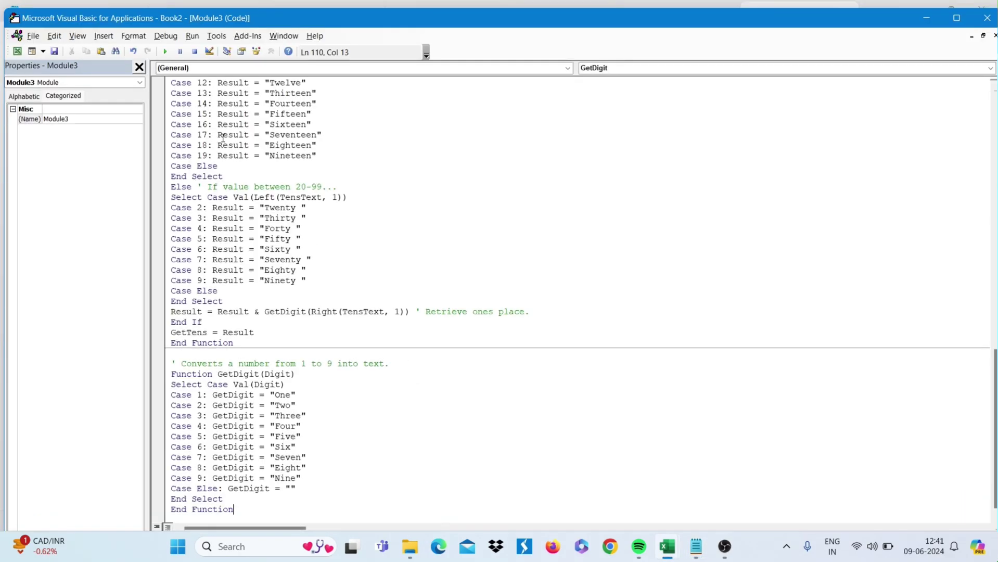
left_click(992, 21)
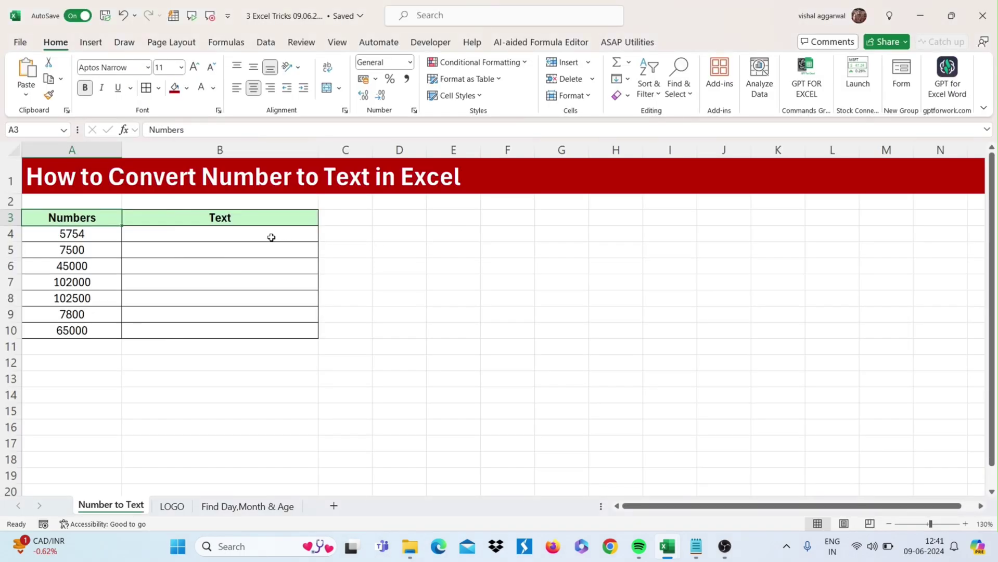
- Enter =NumToWords(A4) in B4 and widen column B to fit
left_click(271, 237)
type("=n")
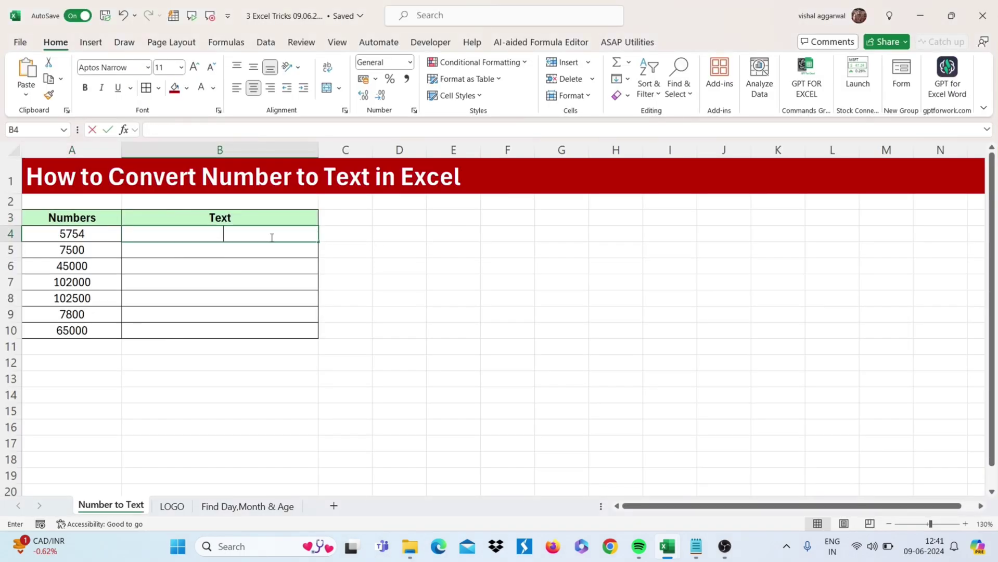
type("um")
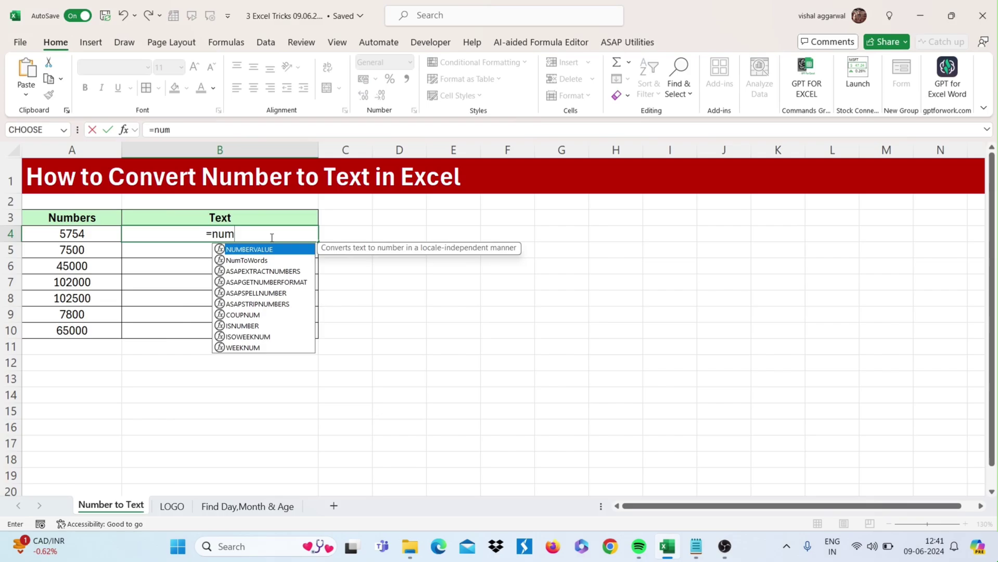
key("Down")
key("Tab")
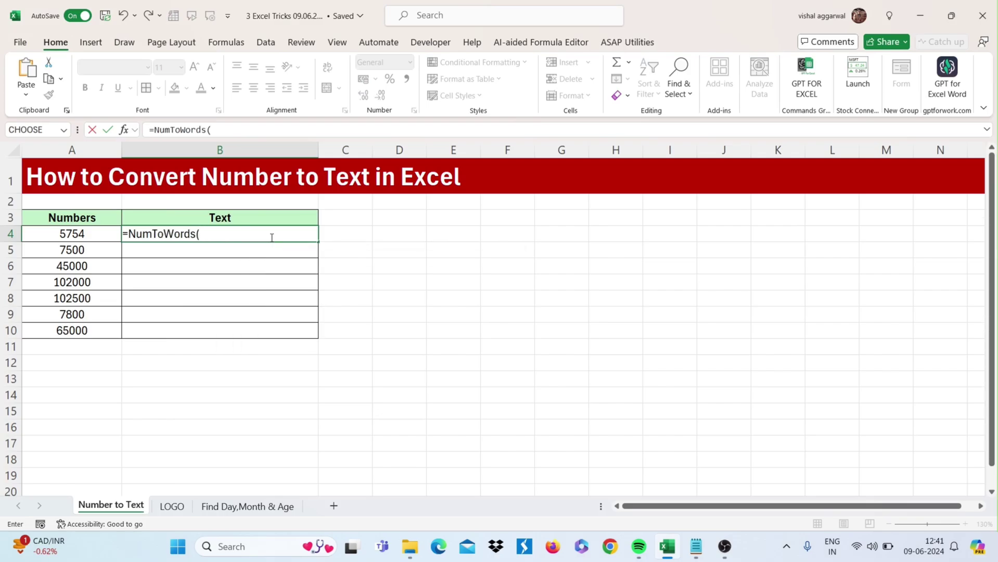
left_click(98, 238)
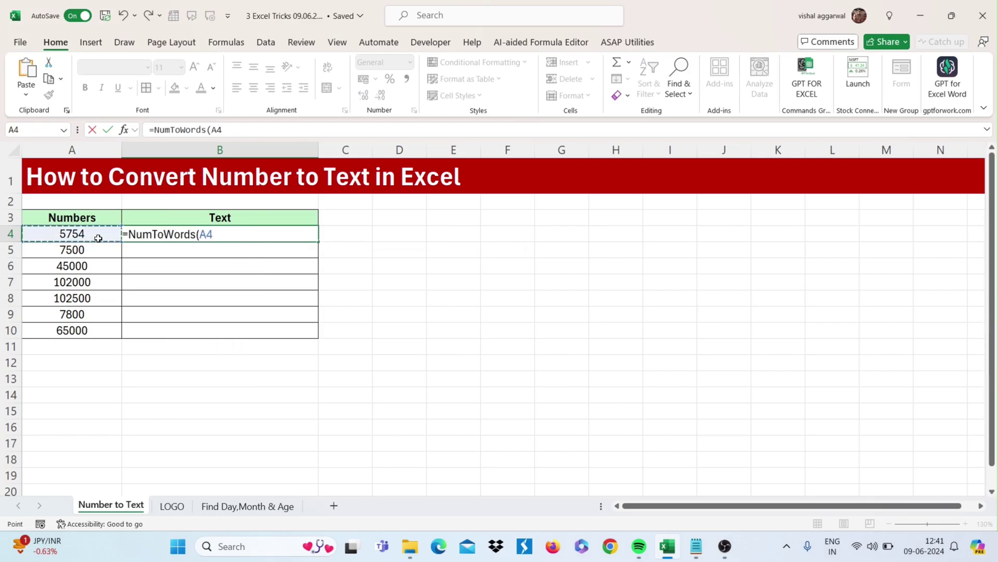
type(")")
key("Return")
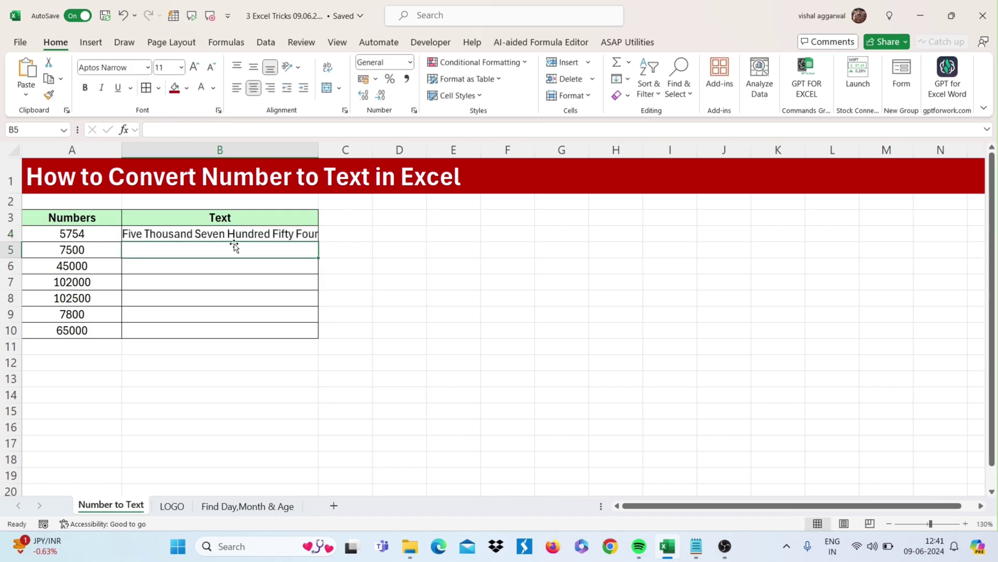
double_click(319, 152)
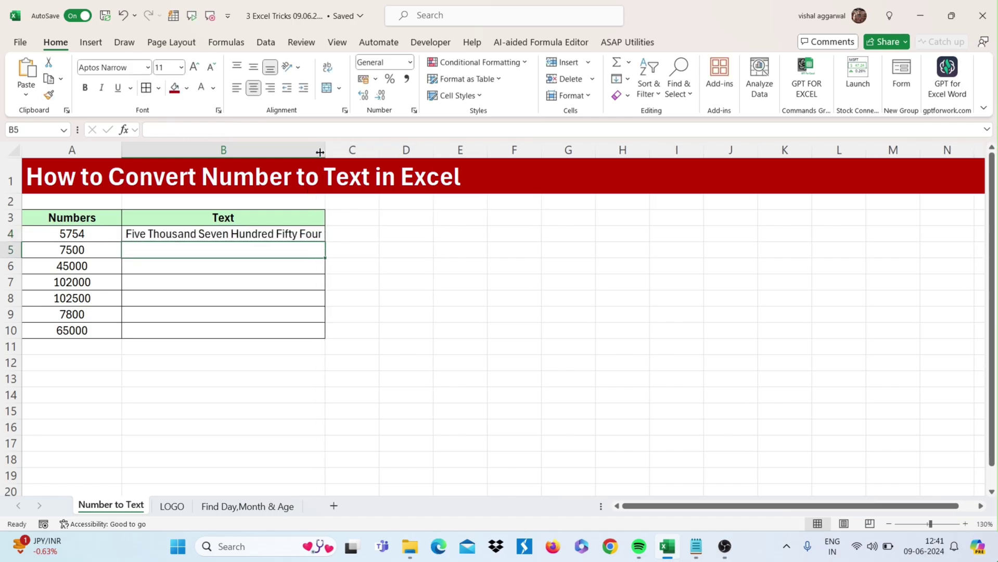
- Fill the NumToWords formula down to B10 and AutoFit column B's width
left_click(304, 233)
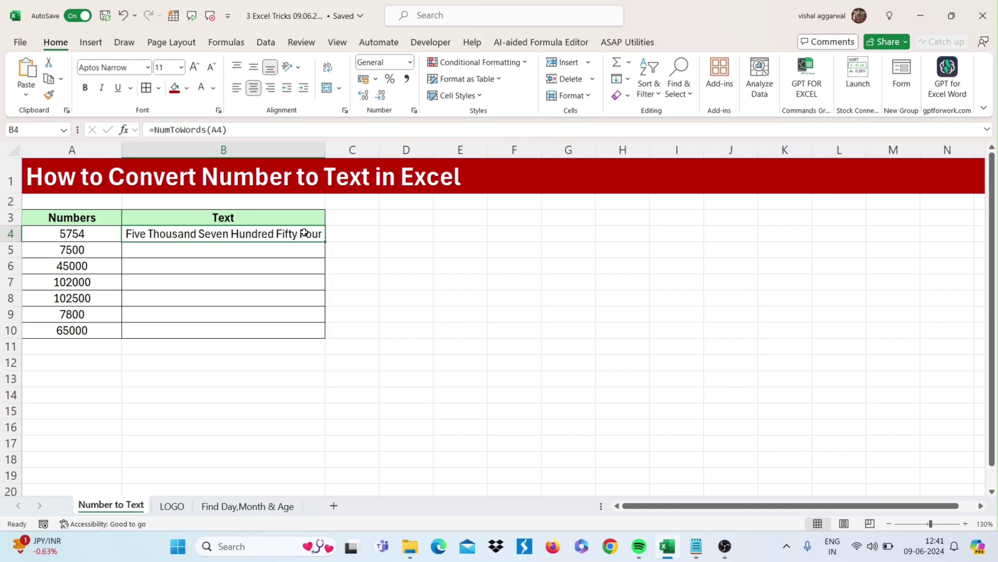
double_click(327, 243)
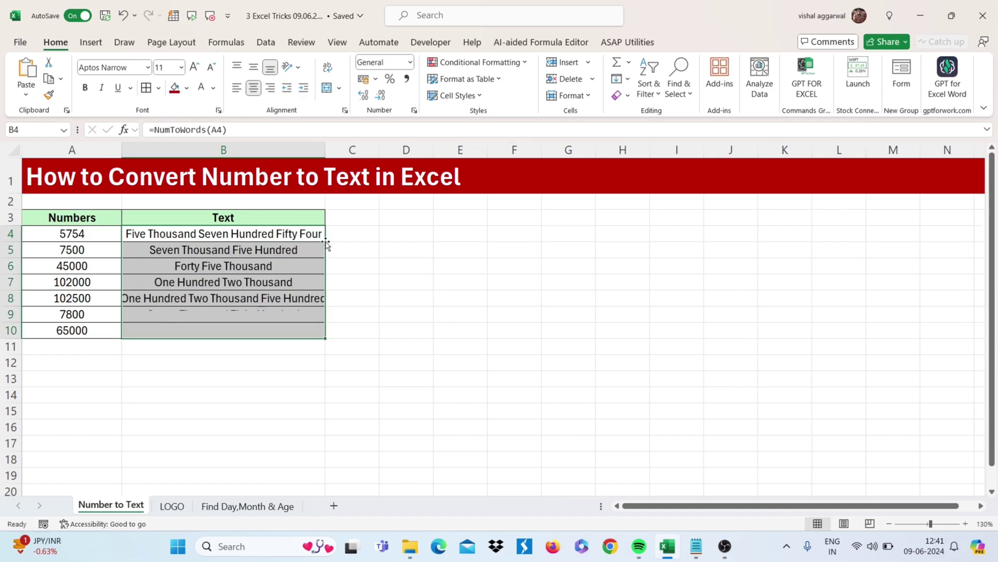
key("alt+h")
key("o")
key("i")
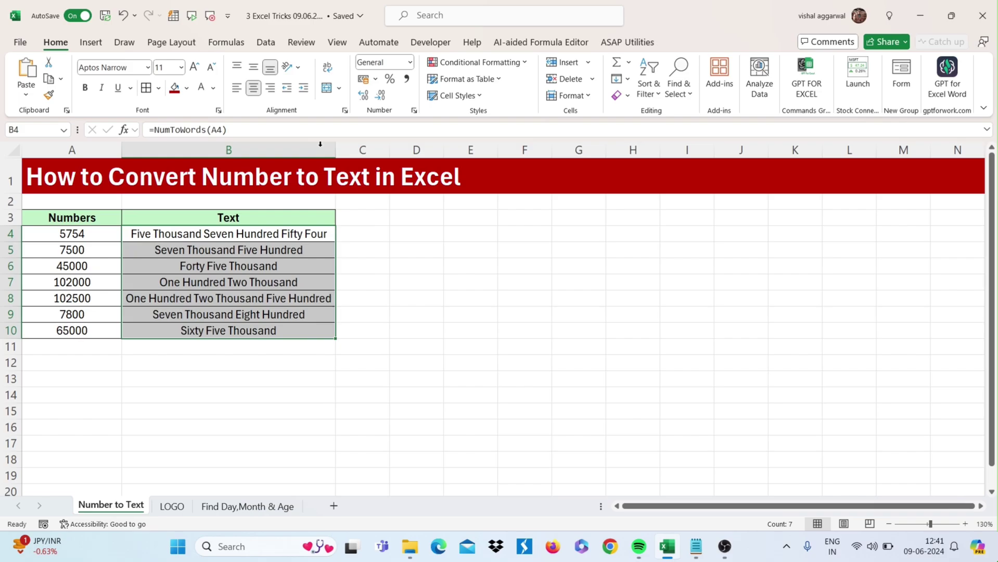
left_click(352, 251)
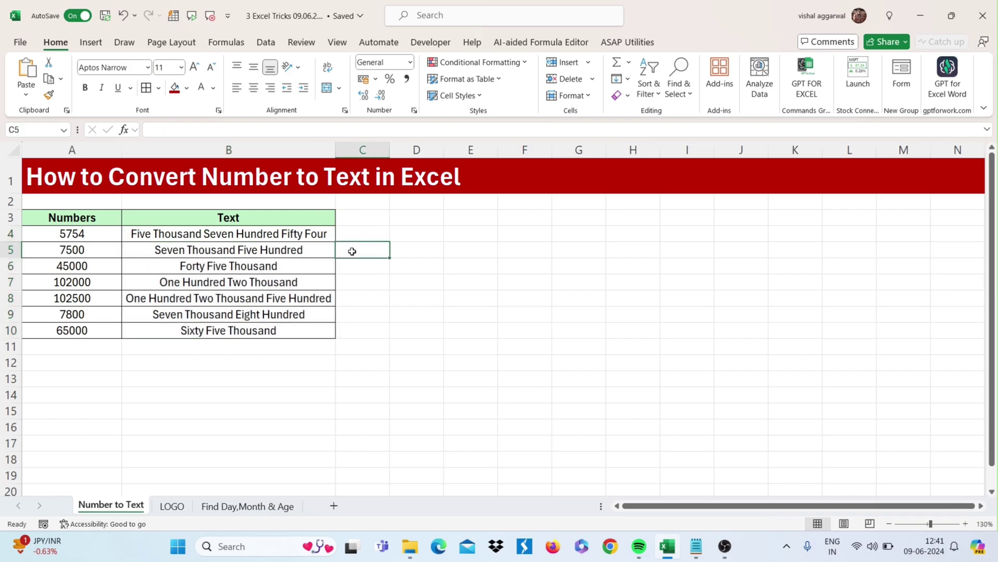
left_click(175, 508)
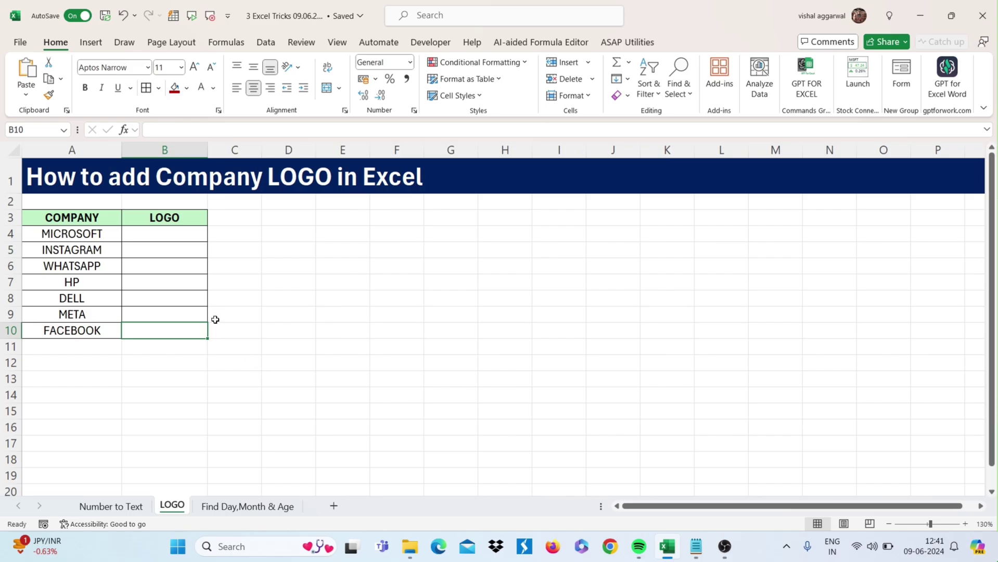
left_click(183, 235)
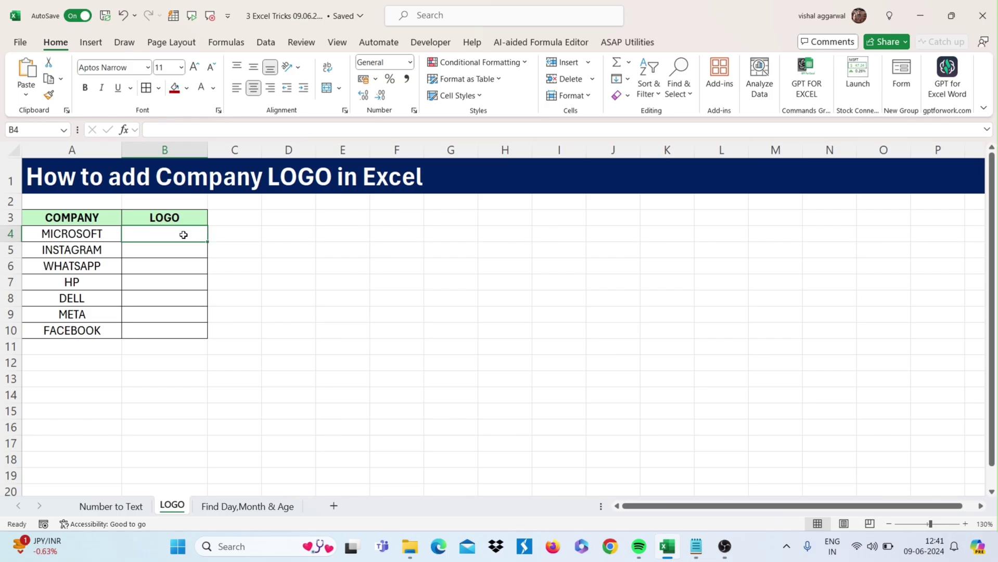
type("=image")
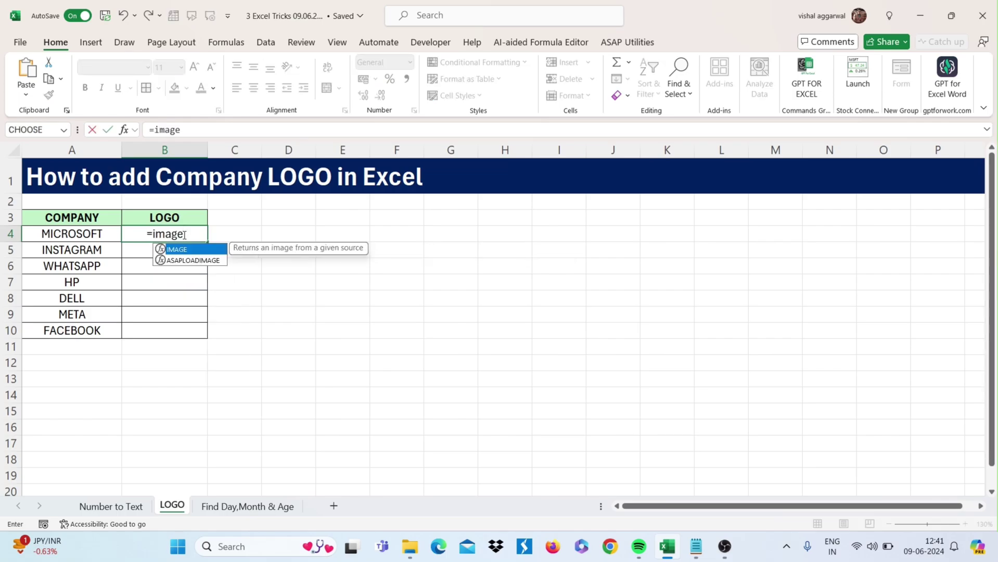
type("(")
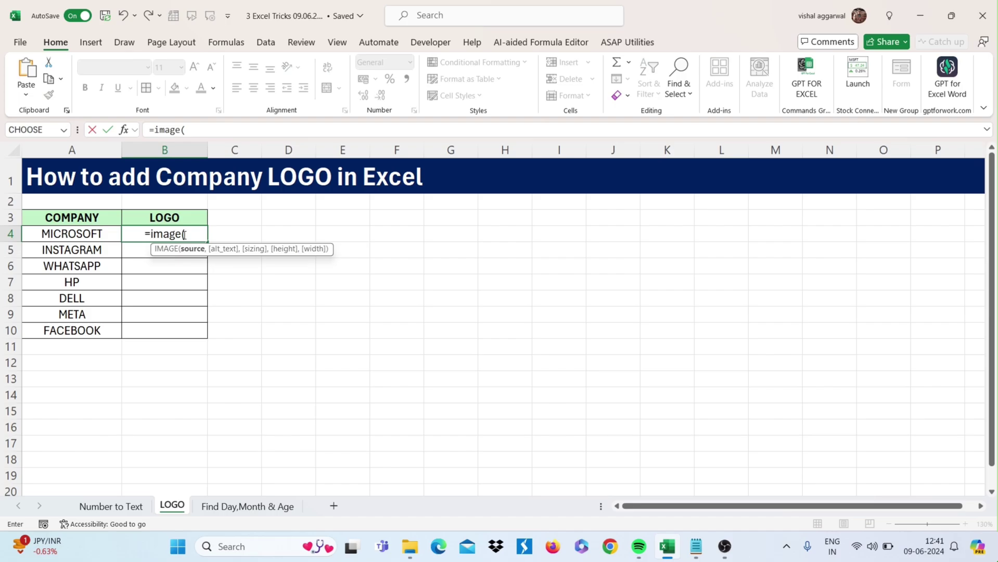
type("concat(")
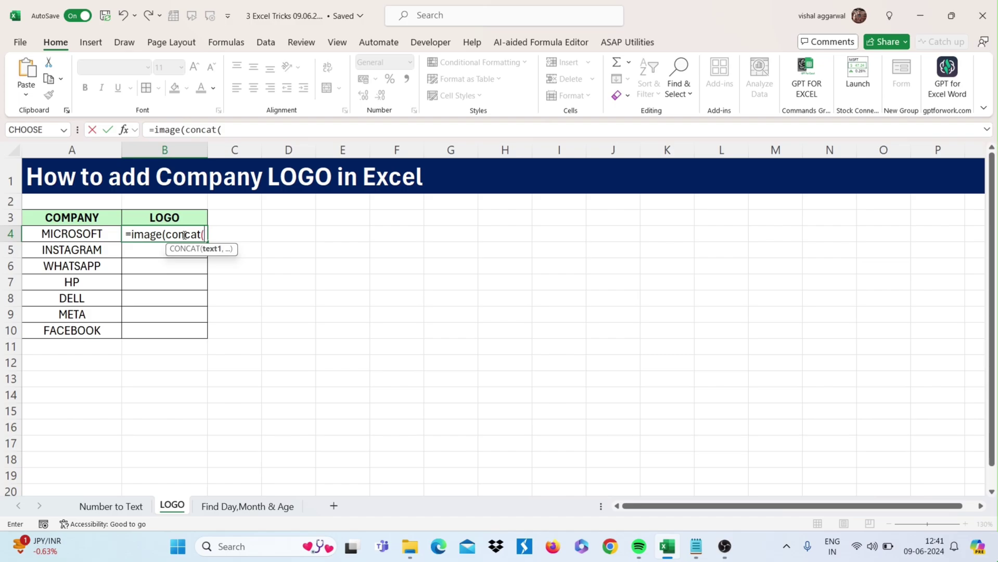
type("\"htt")
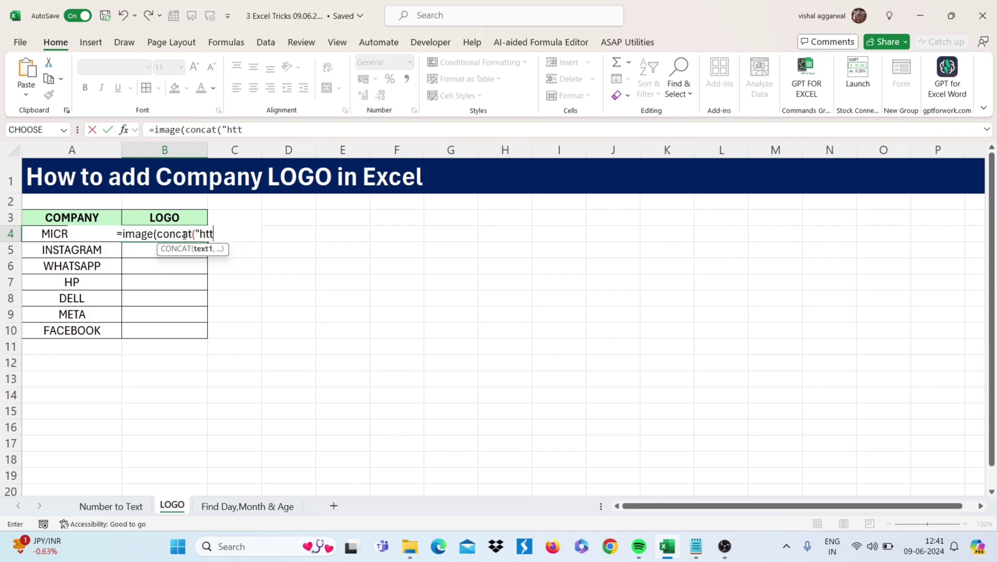
type("p")
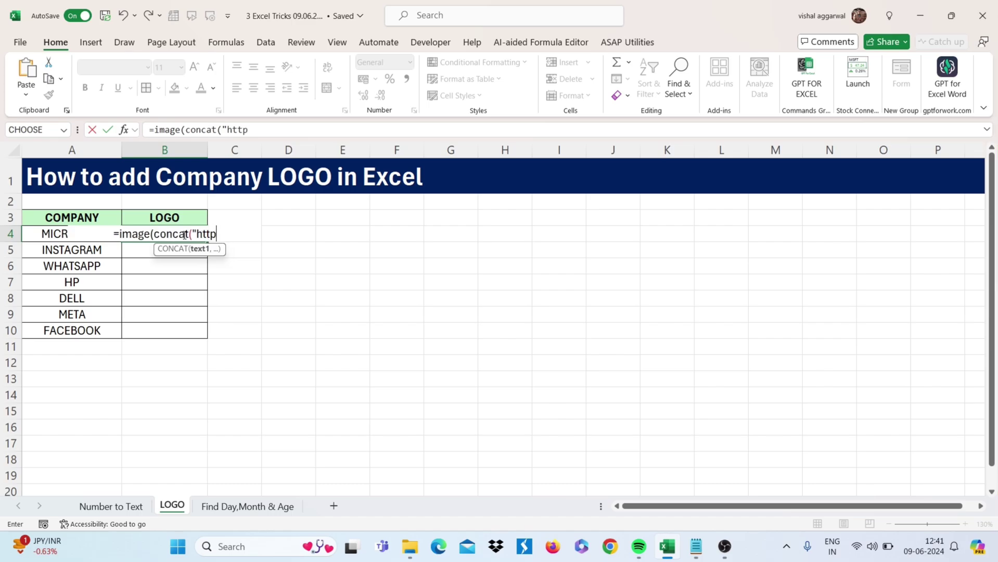
type("s://")
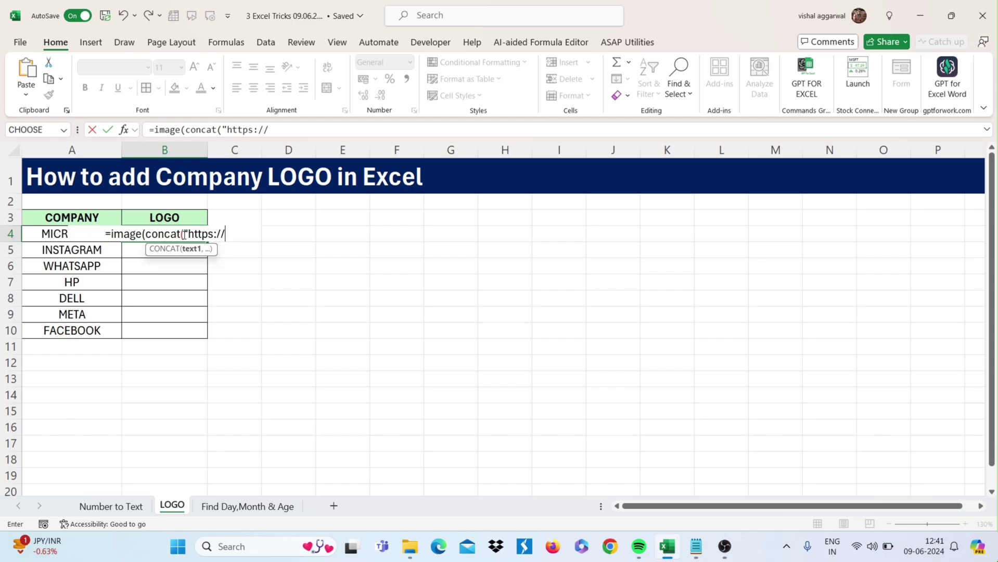
type("logo")
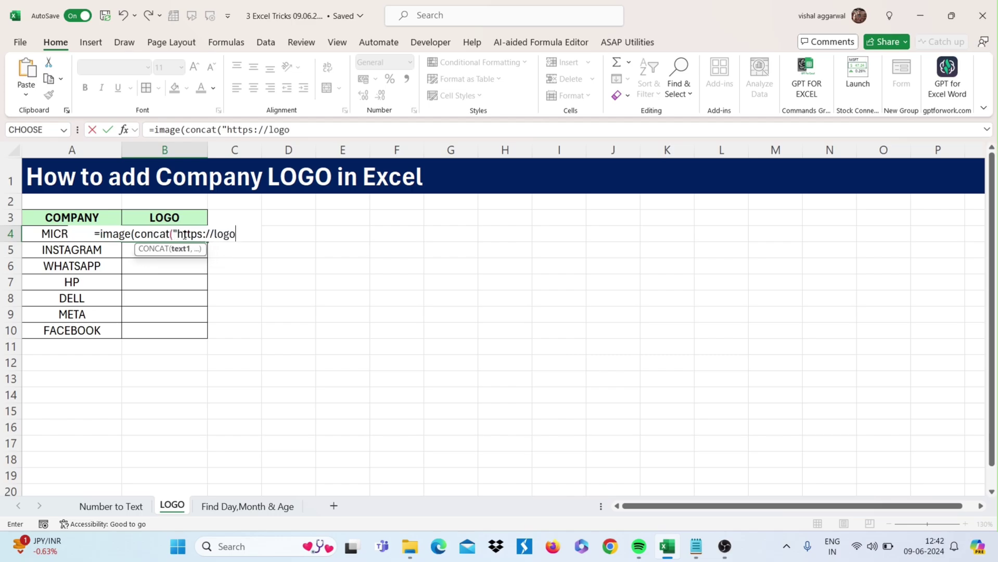
type(".clearbit")
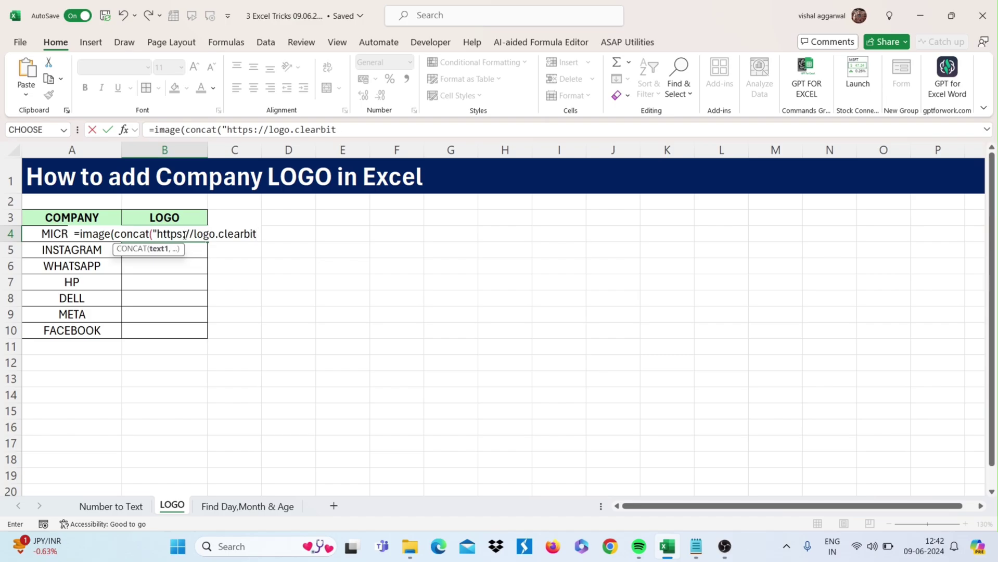
type(".com")
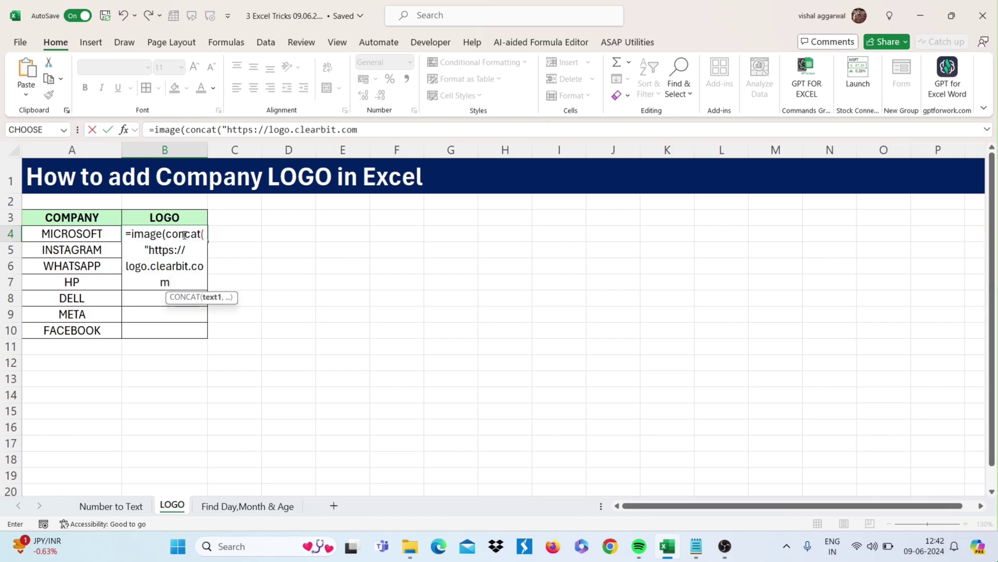
type("/\",")
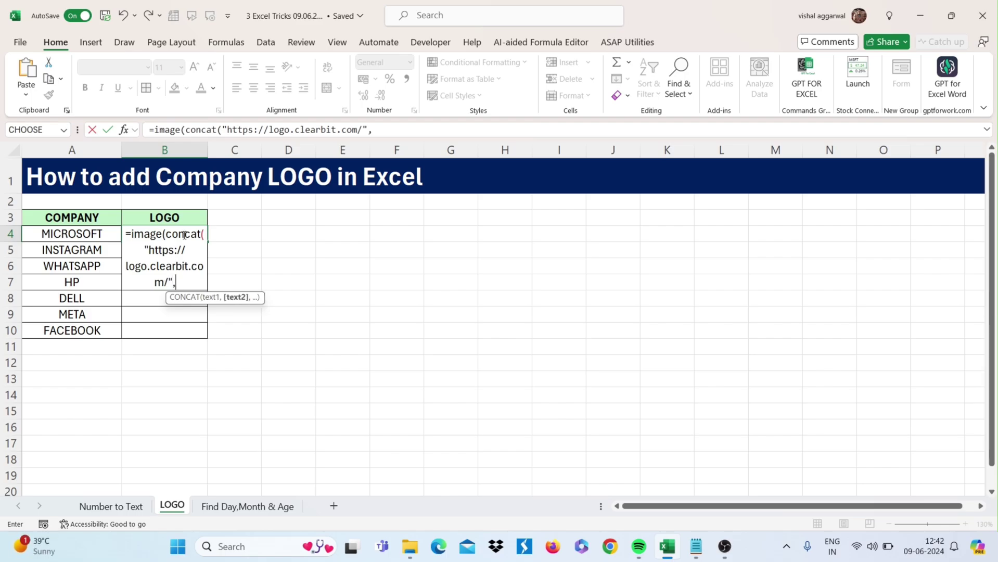
left_click(105, 232)
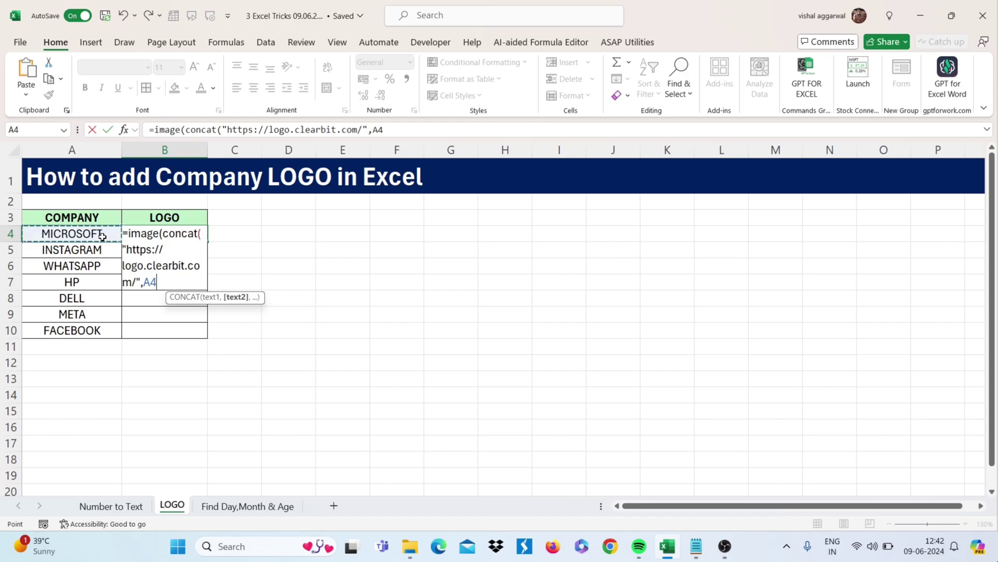
type(",")
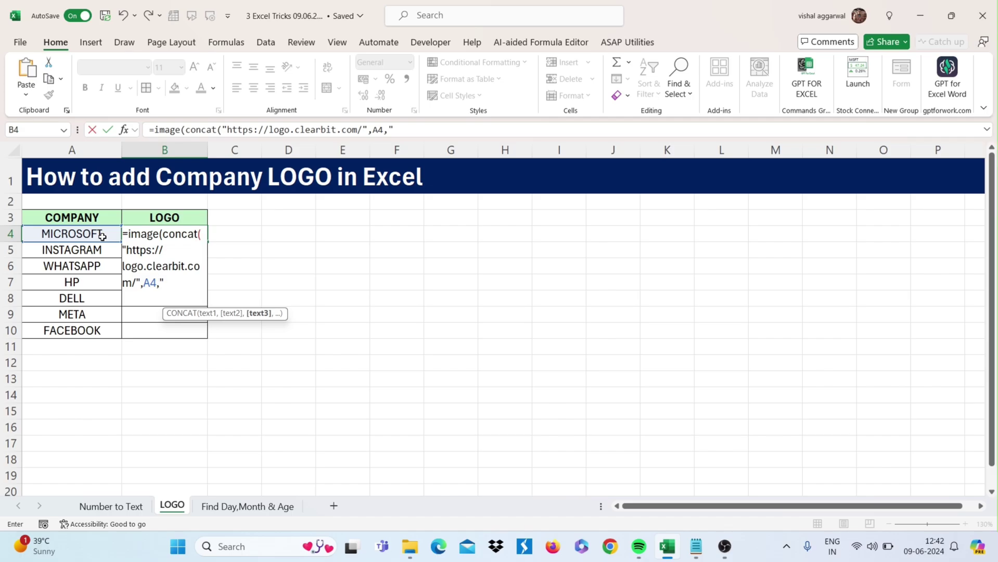
type("\".com")
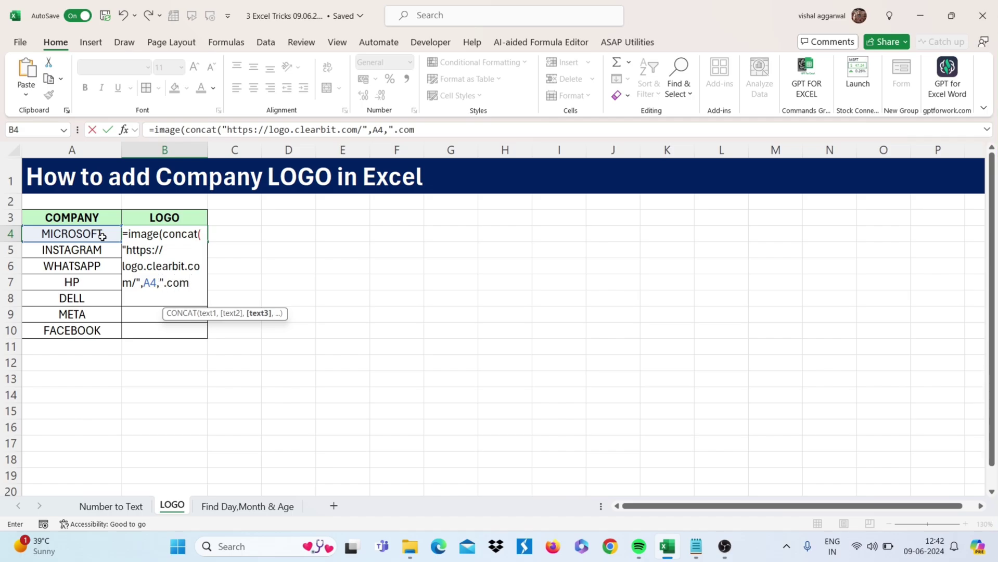
type("\"))")
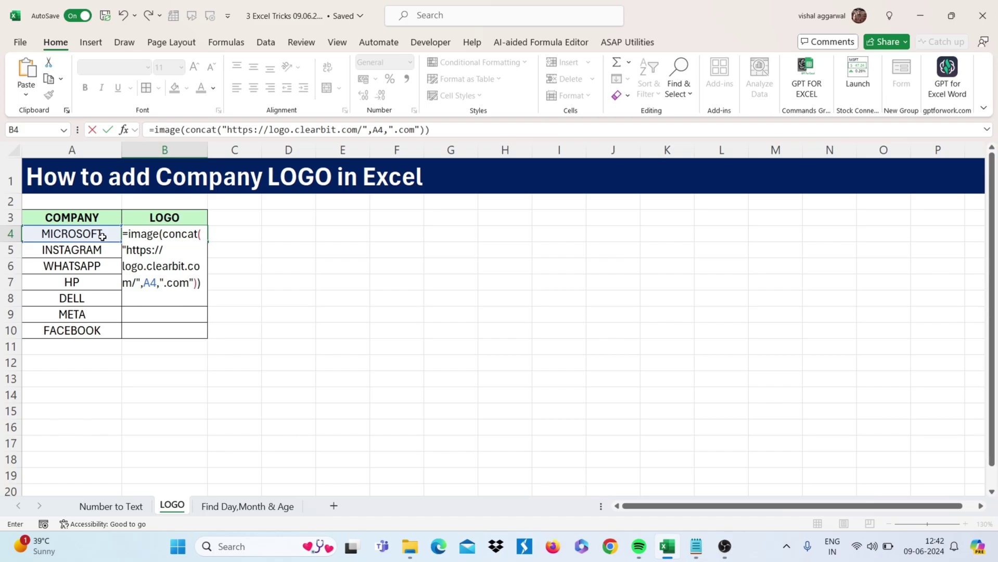
key("Return")
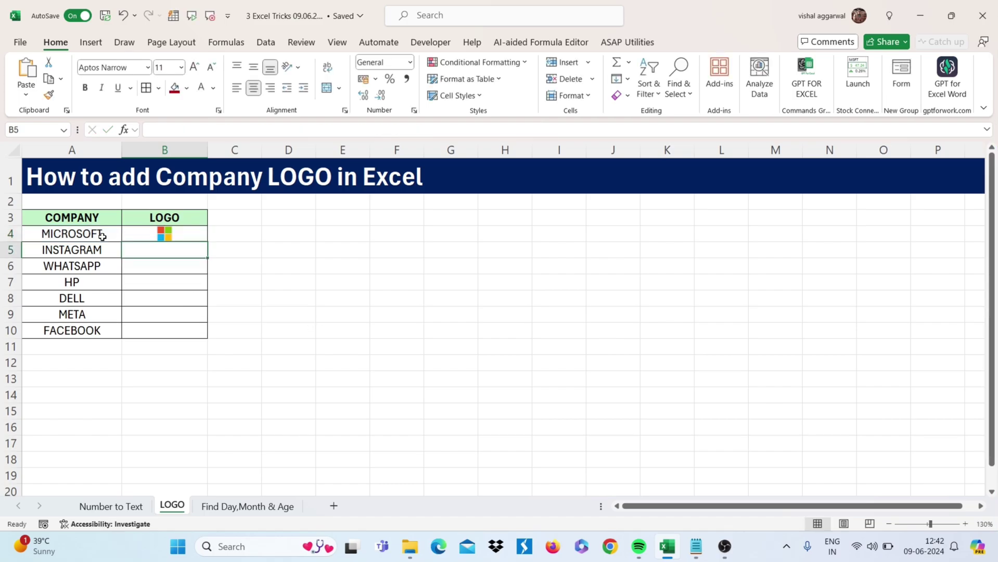
- Fill the logo formula down to B10 to show all seven company logos
left_click(199, 237)
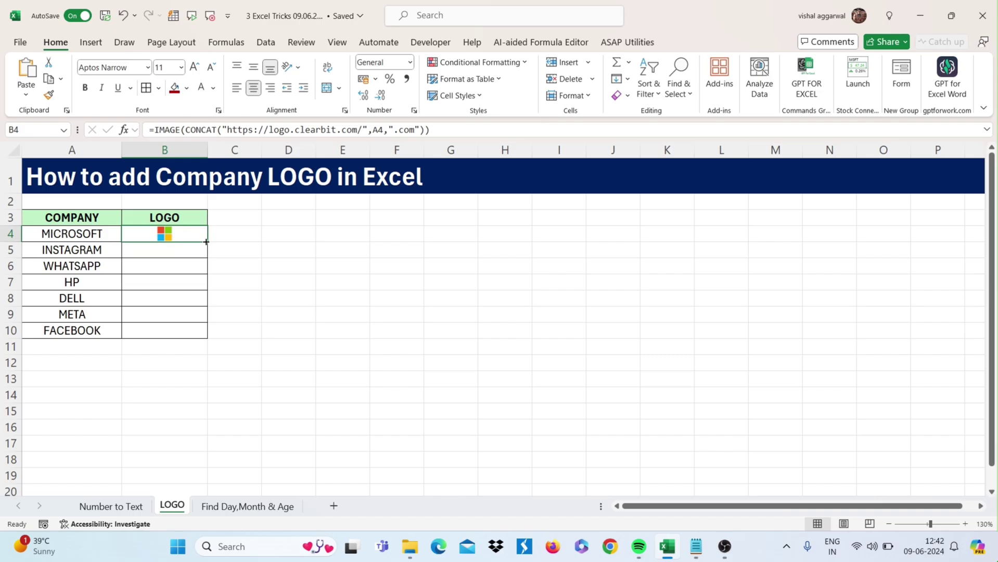
double_click(207, 242)
left_click(264, 277)
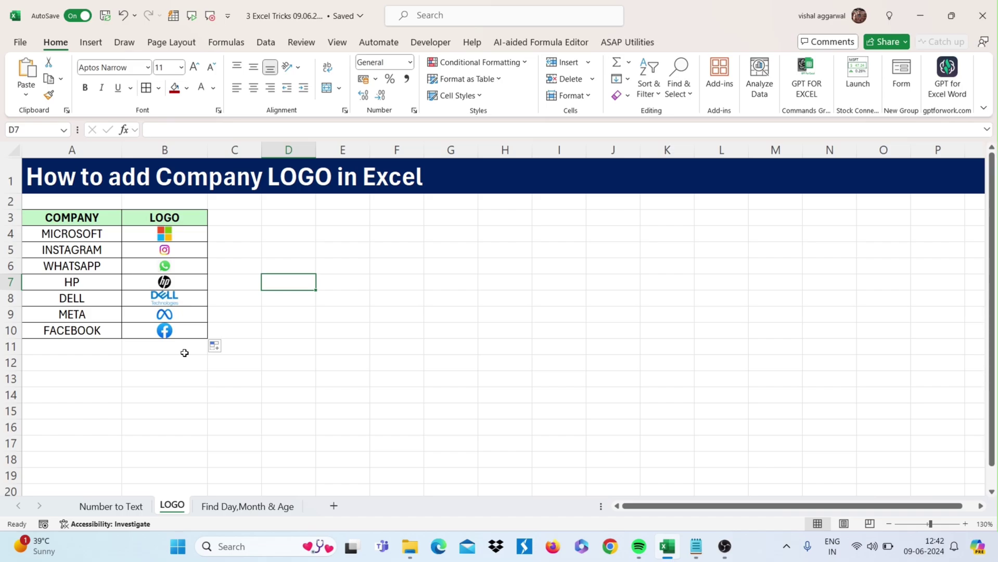
- On the Find Day,Month & Age sheet, enter =TEXT(A4,"DDDD") in B4, showing Thursday
left_click(255, 507)
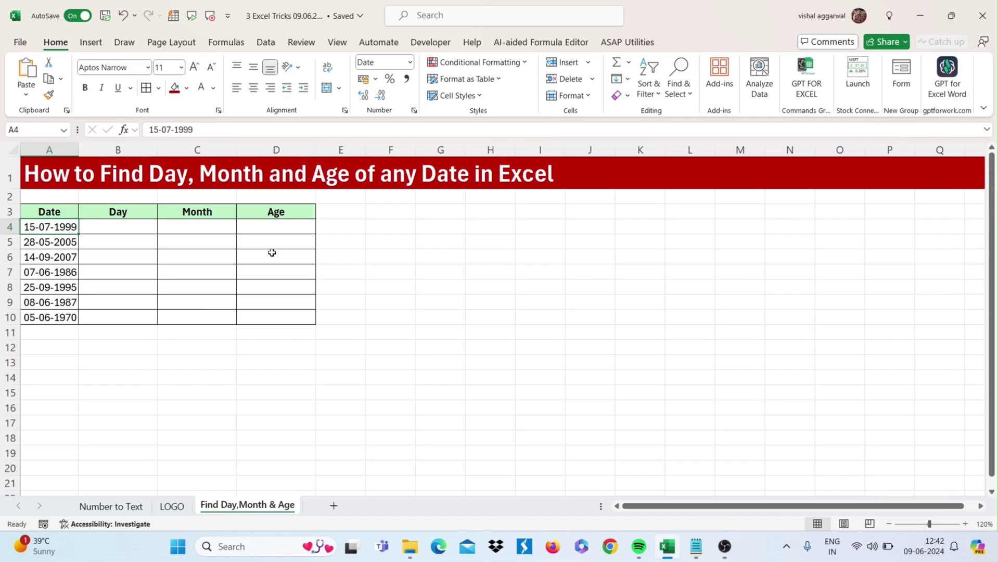
left_click(128, 224)
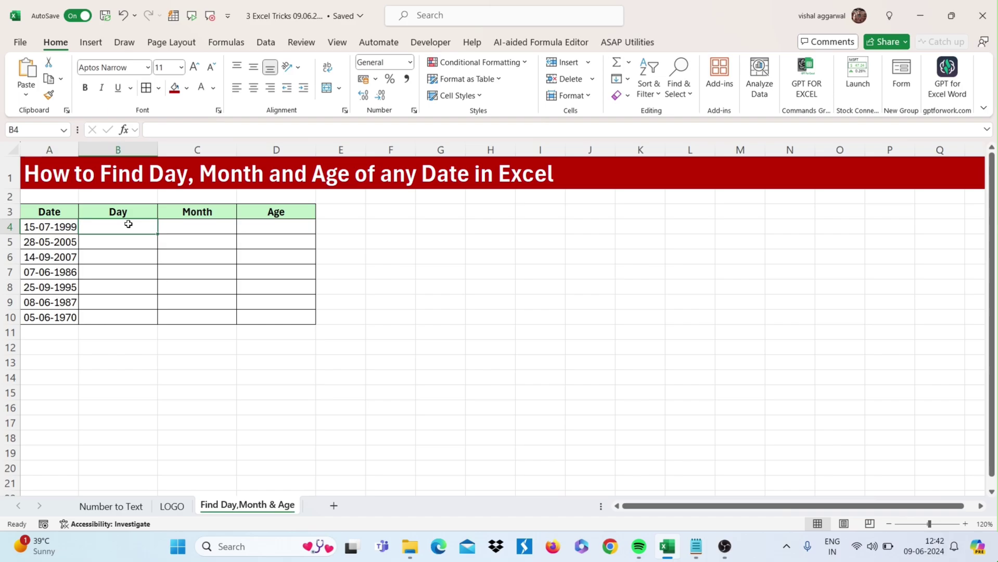
type("=")
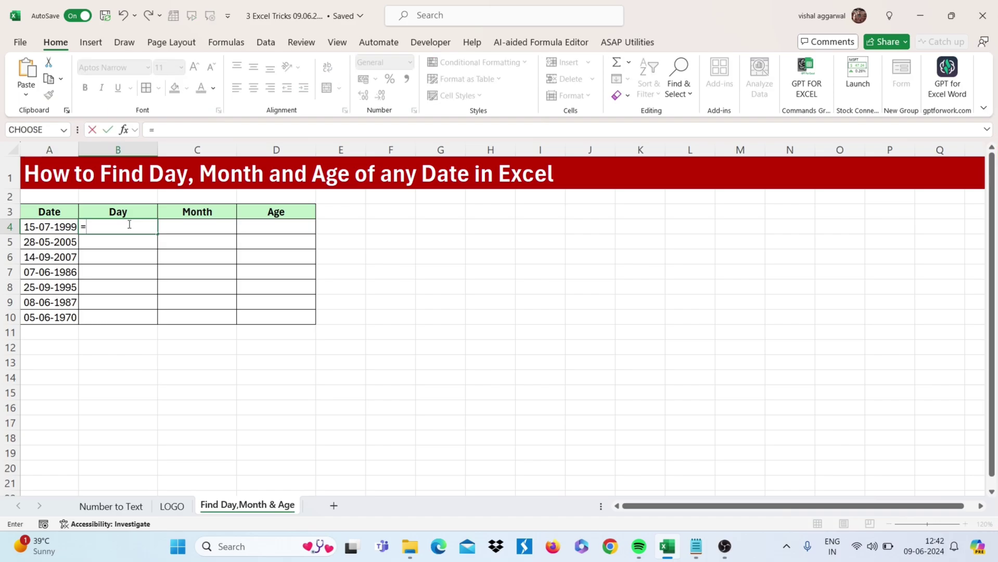
type("text(")
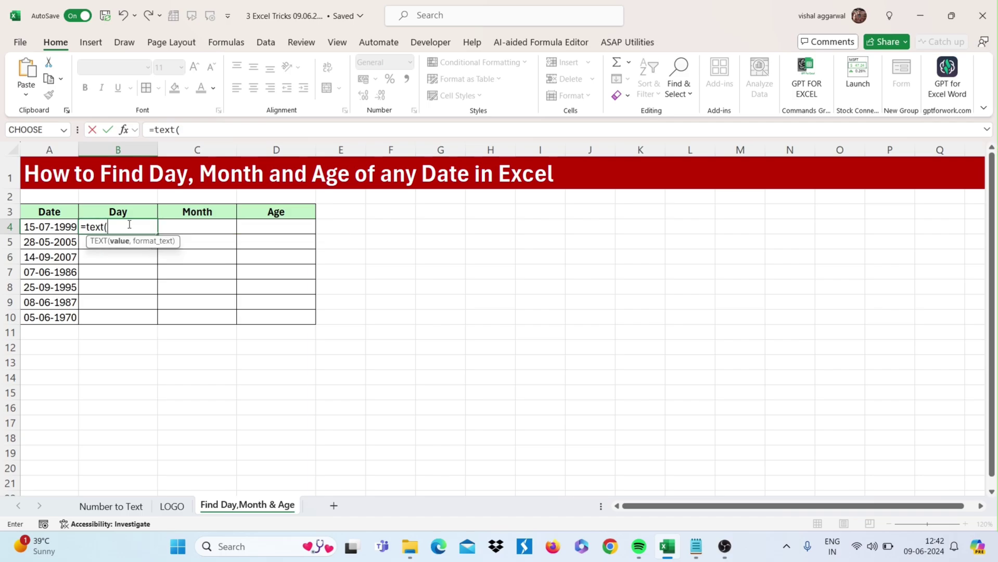
key("Left")
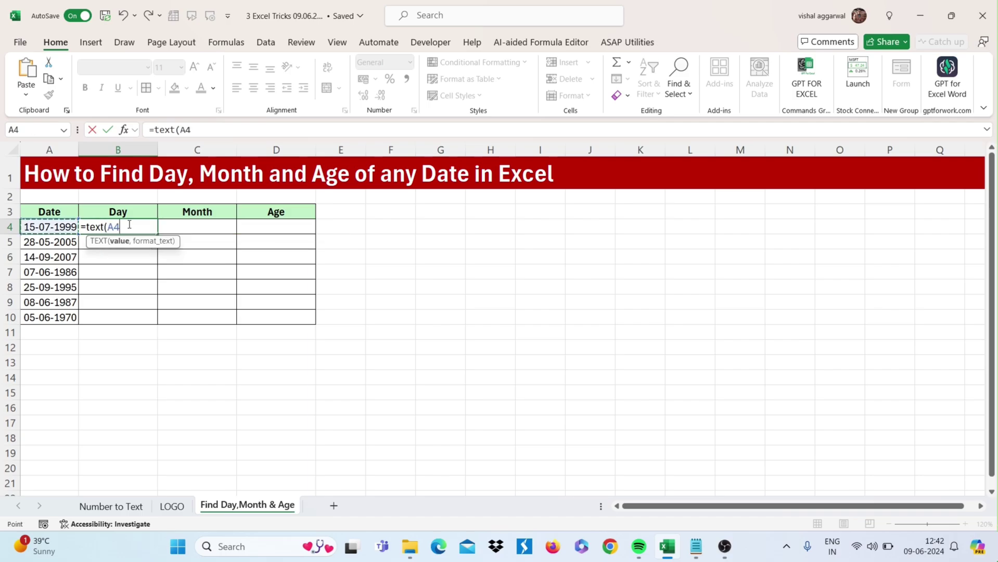
type(",")
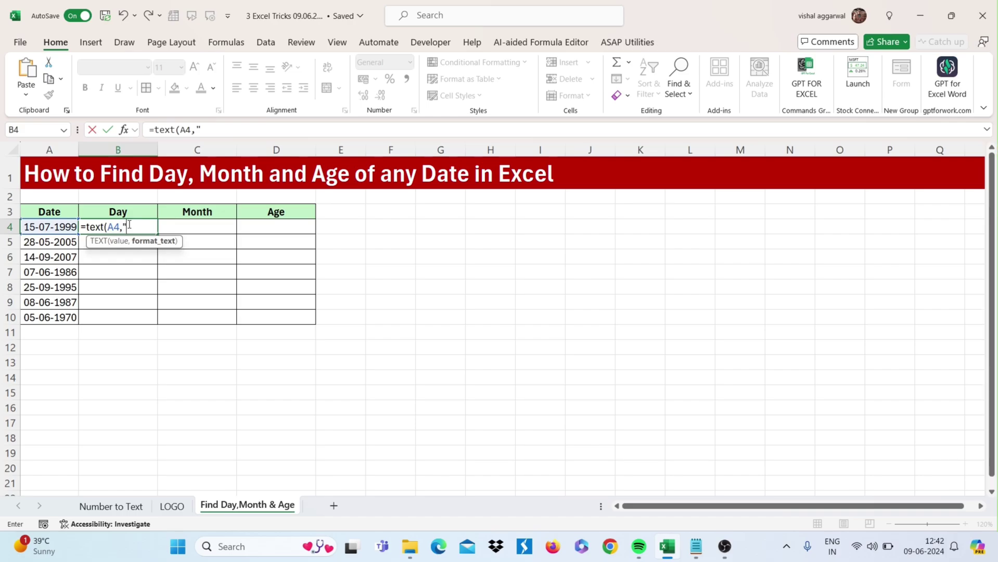
type("\"DDDD\")")
key("Return")
left_click(128, 225)
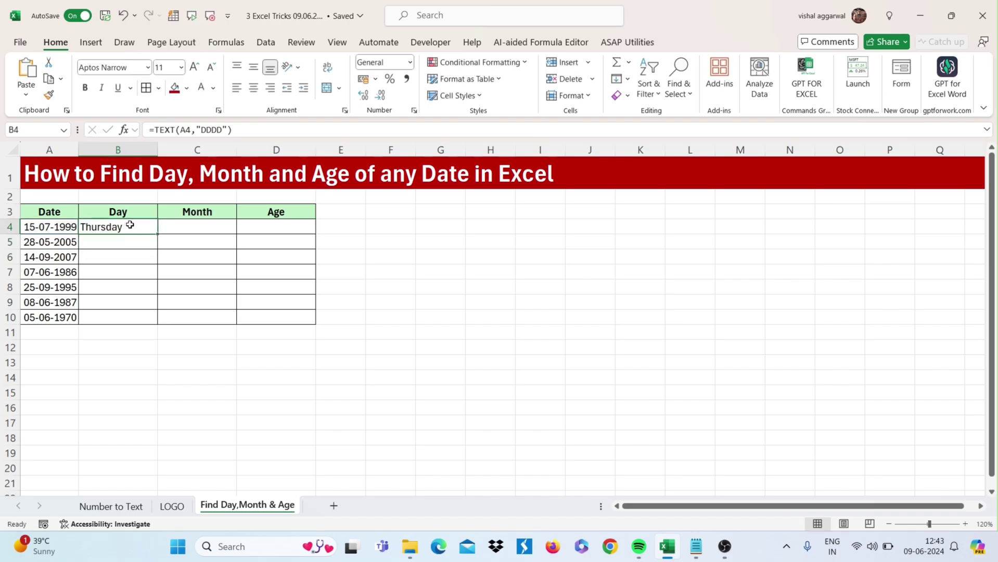
- Fill the weekday formula down to B10 and enter =TEXT(A4,"MMMM") in C4
double_click(158, 233)
left_click(184, 228)
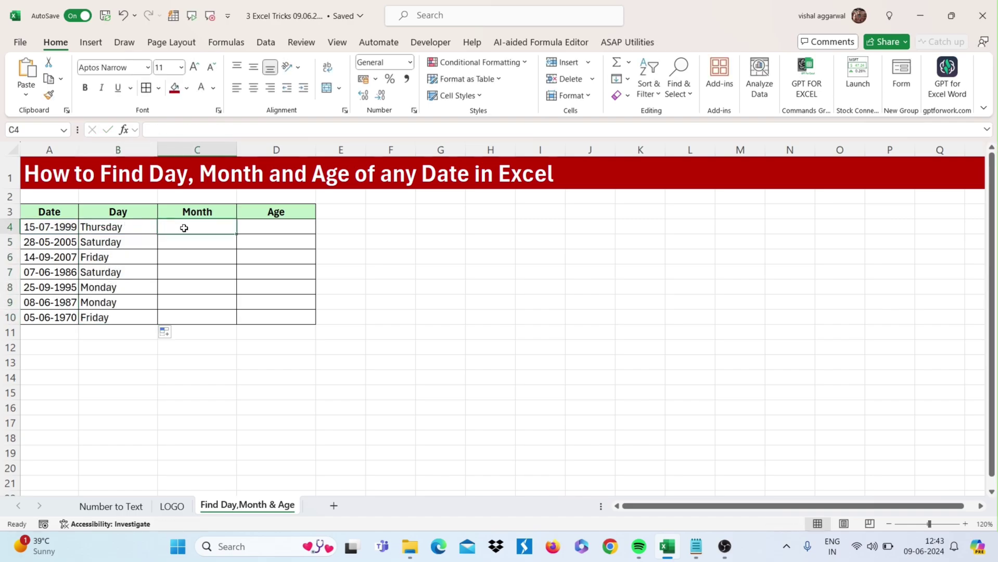
type("=")
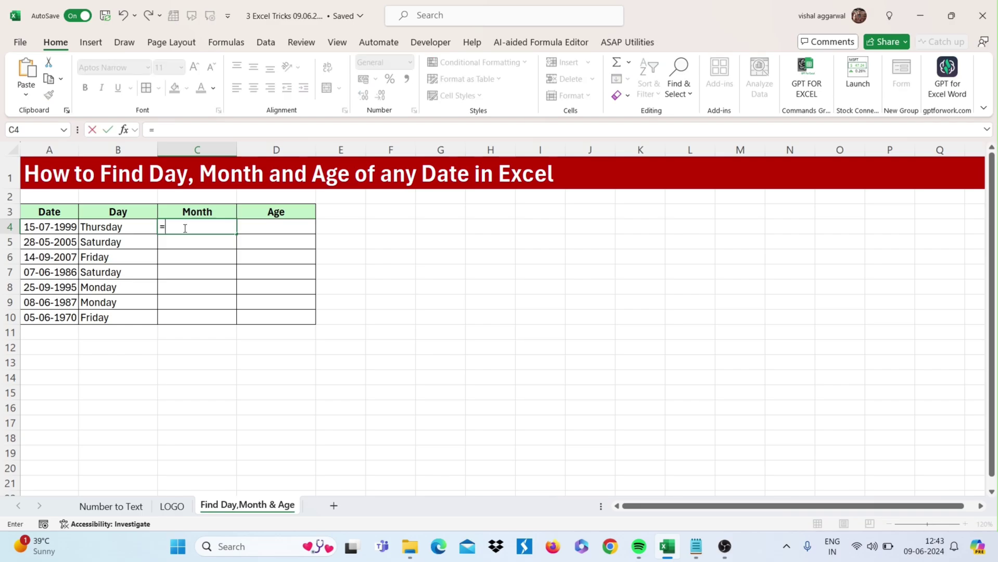
type("TEXT(")
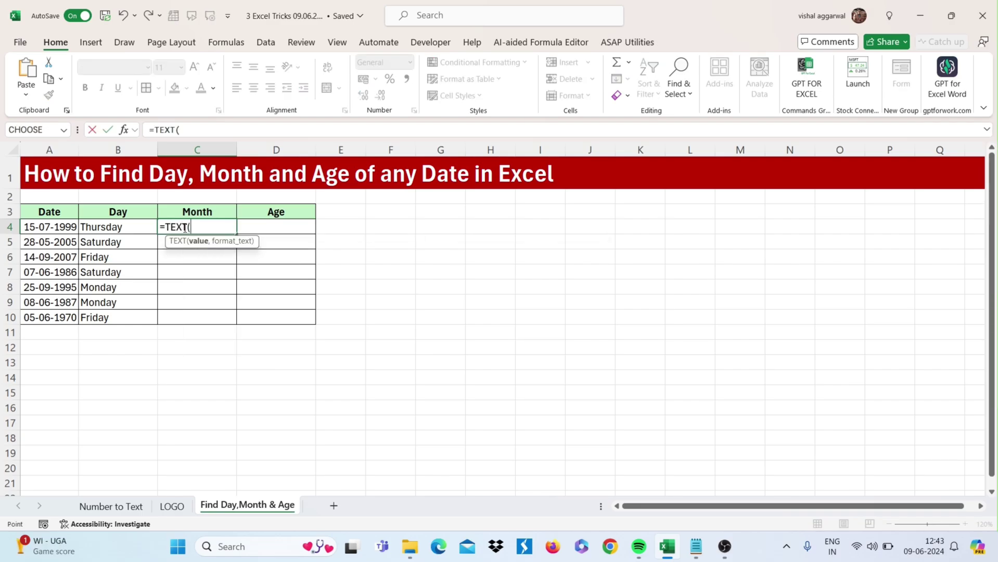
key("Left")
key("Left")
type(",\"")
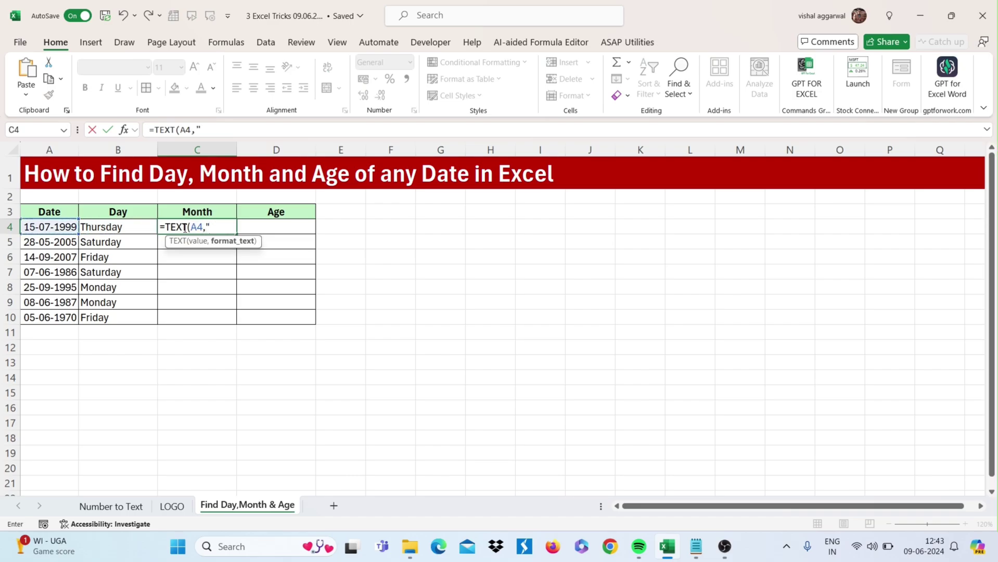
type("MMMM\")")
key("Return")
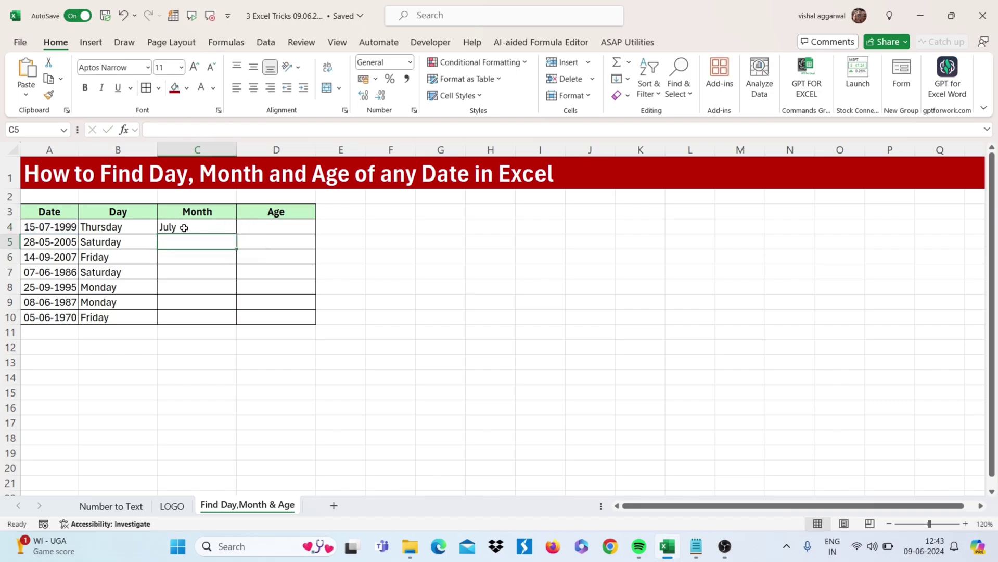
- Copy the month formula down to C10, listing July through June
left_click(184, 228)
double_click(236, 234)
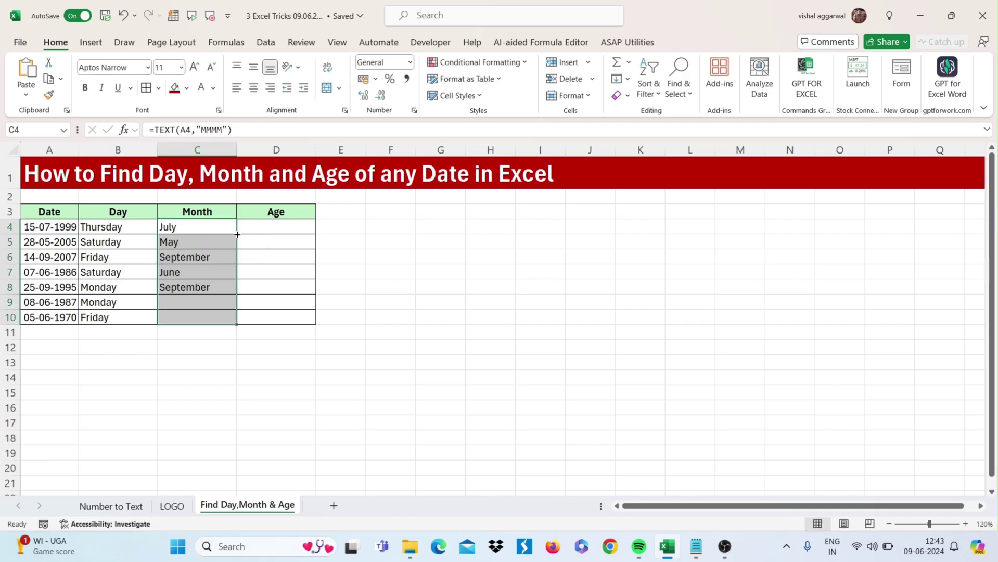
left_click(266, 225)
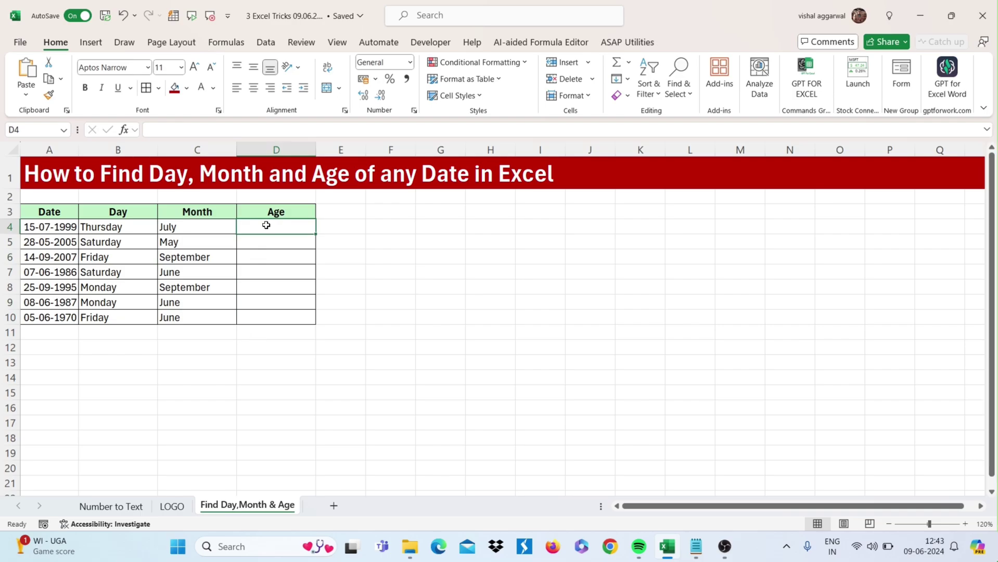
- Enter =DATEDIF(A4,TODAY(),"Y") in D4 to compute the age in years
type("=DATEDIF")
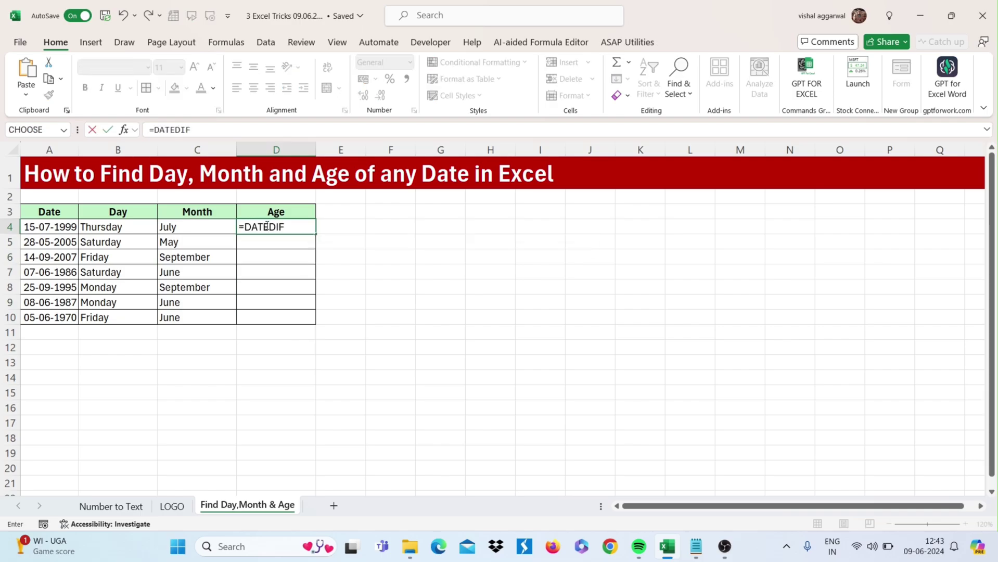
type("(")
left_click(61, 227)
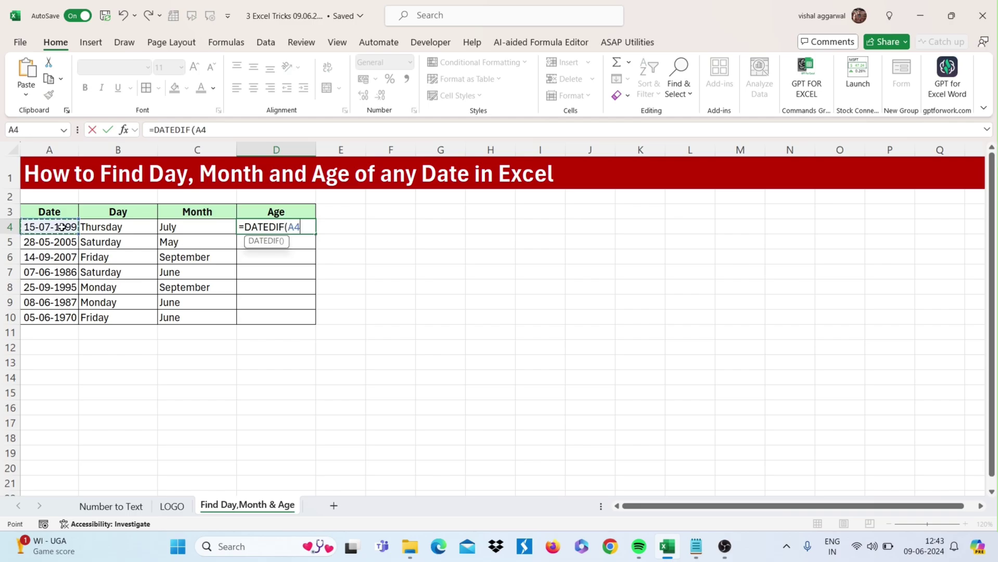
type(",TODY")
key("BackSpace")
type("AY(),\"Y")
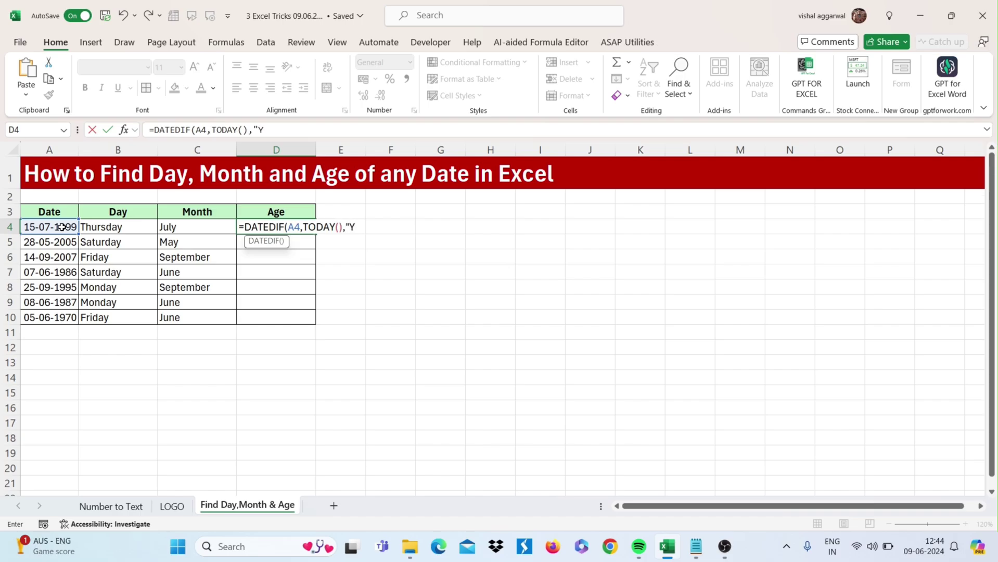
type("\")")
key("Return")
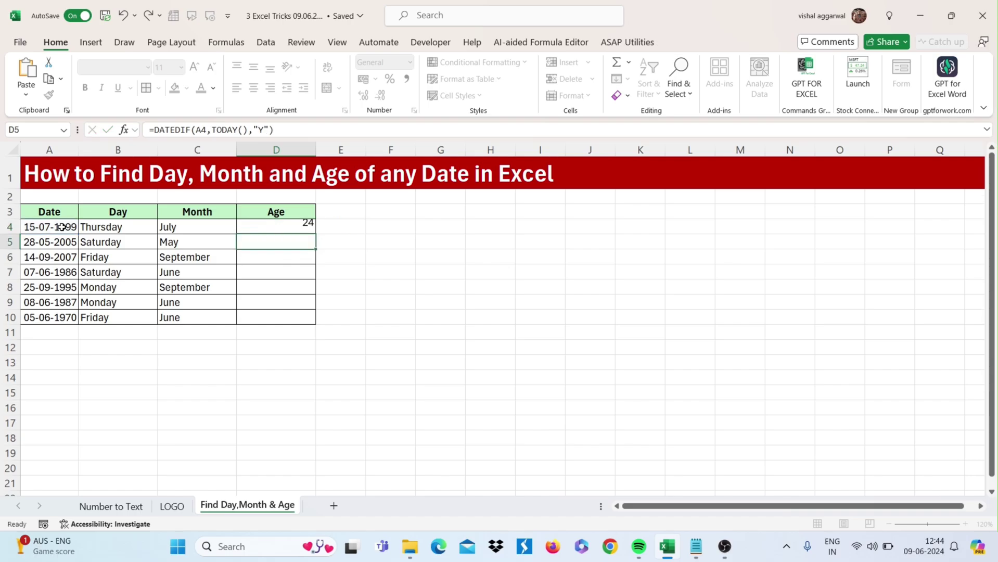
- Fill the age formula down to D10, giving ages 24 through 54
left_click(308, 228)
double_click(316, 234)
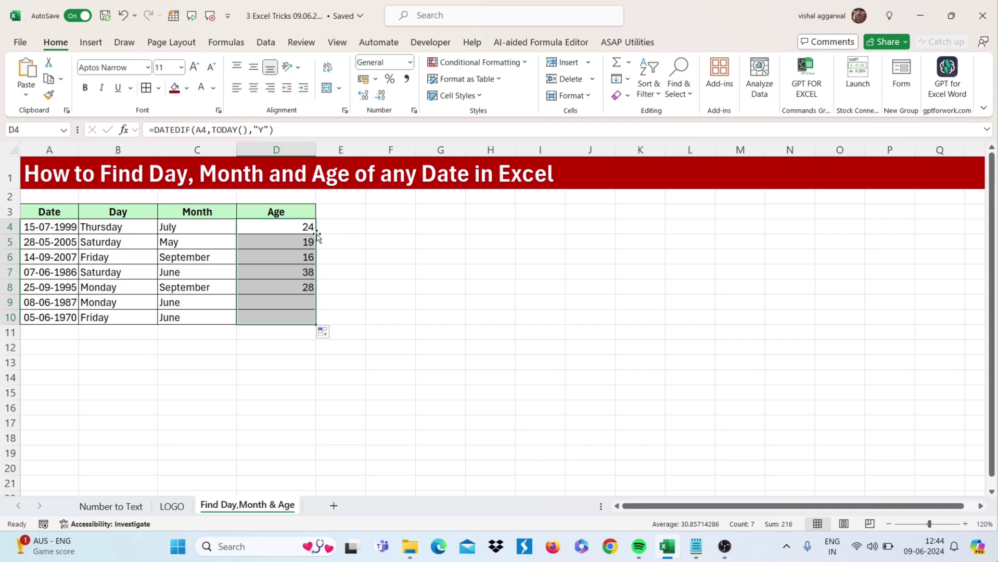
left_click(210, 271)
left_click(80, 256)
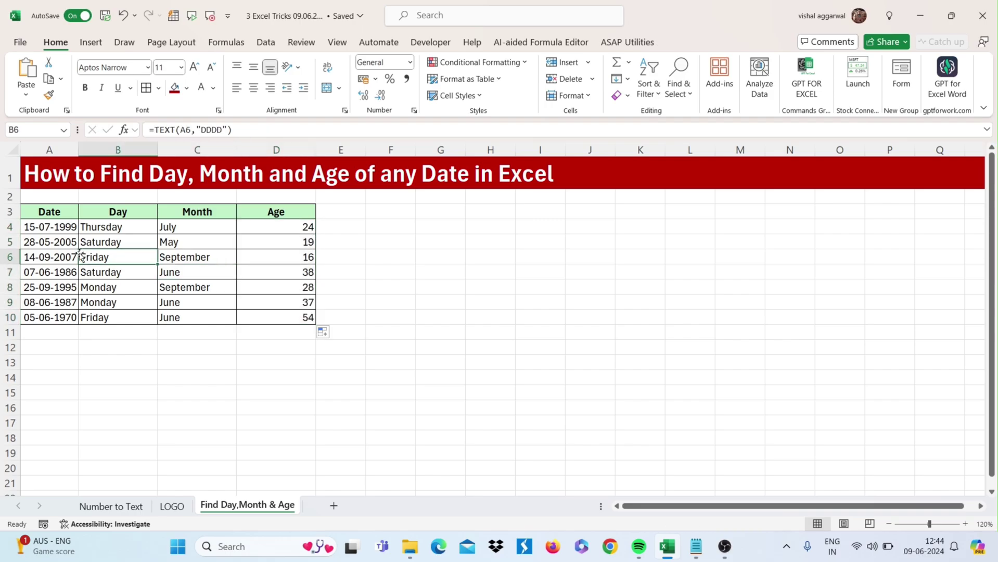
- Centre-align the Age values, then go back to the Number to Text sheet
left_click(57, 257)
left_click(308, 215)
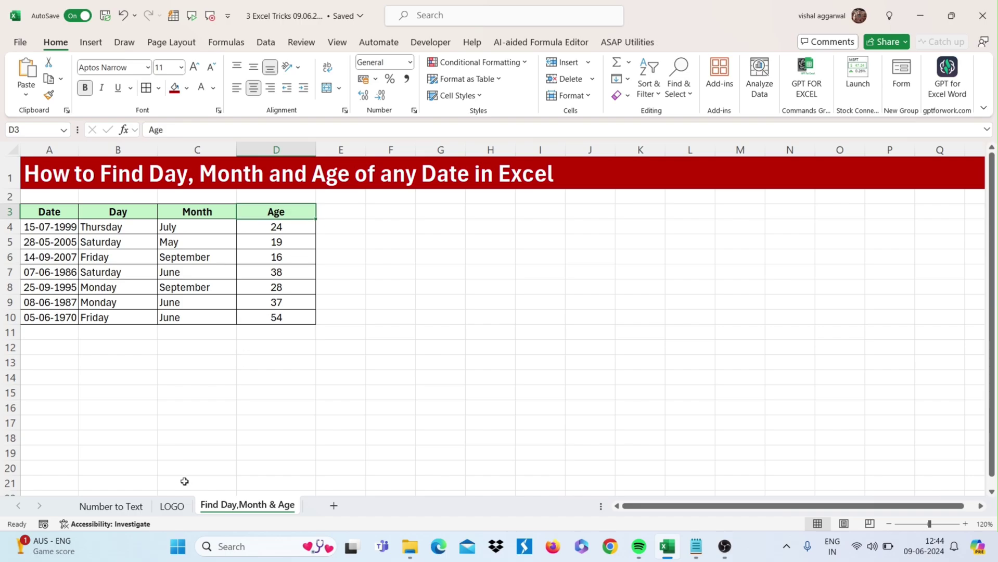
left_click(110, 506)
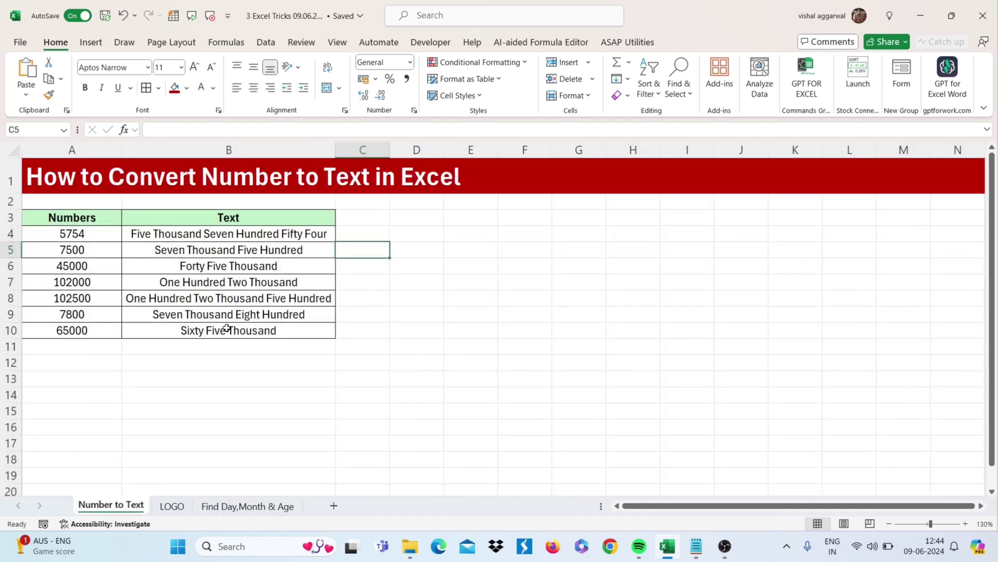